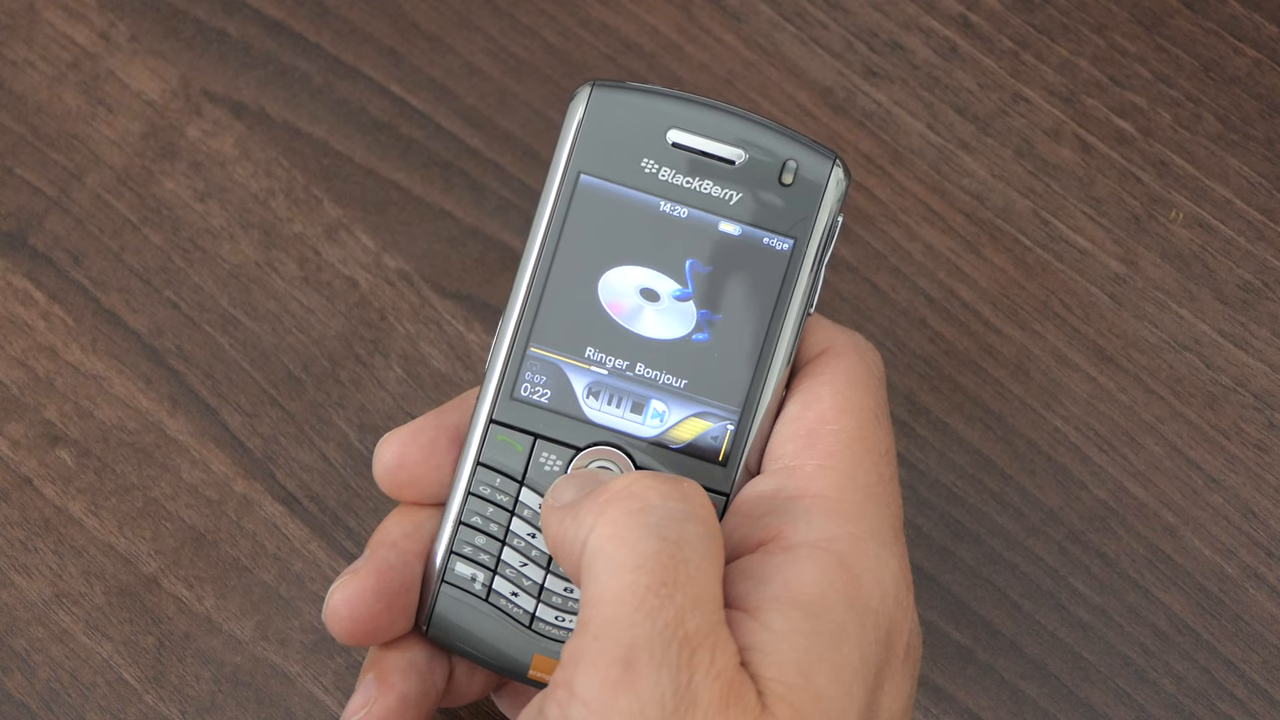
pyautogui.press('Return')
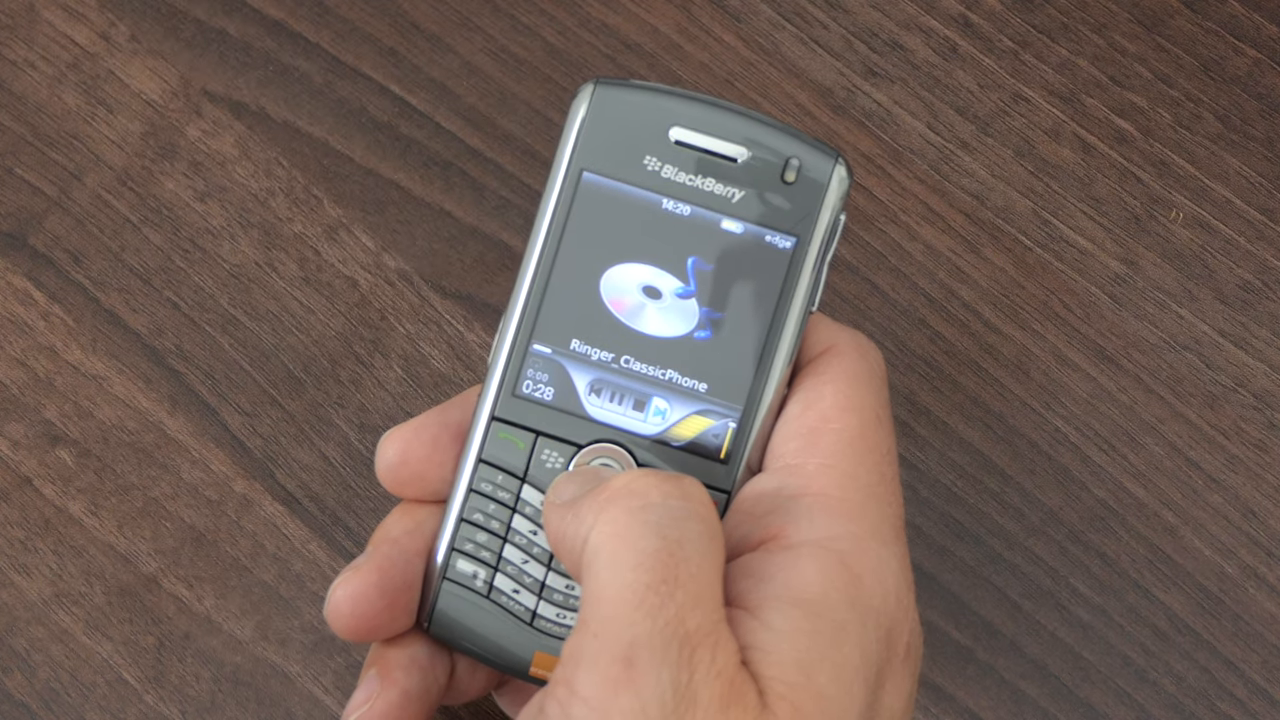